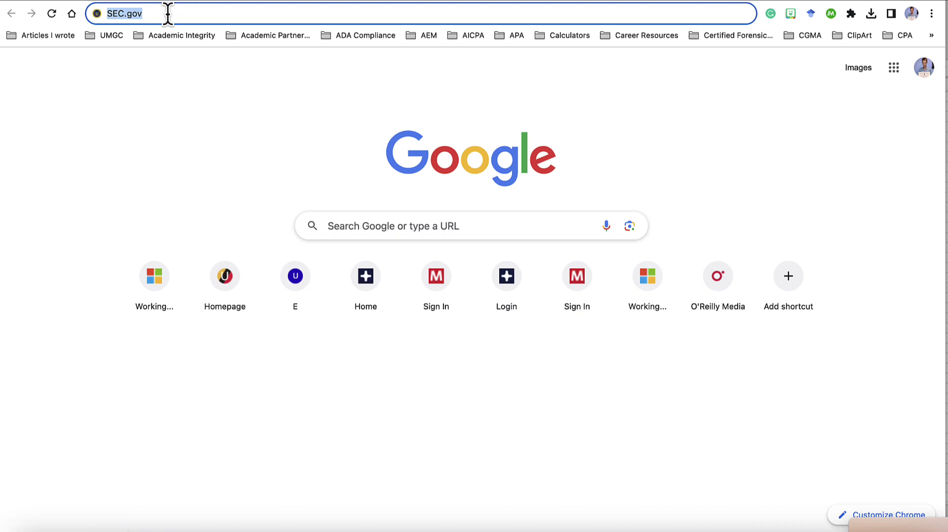
Load the SEC.gov homepage in Chrome
key(Return)
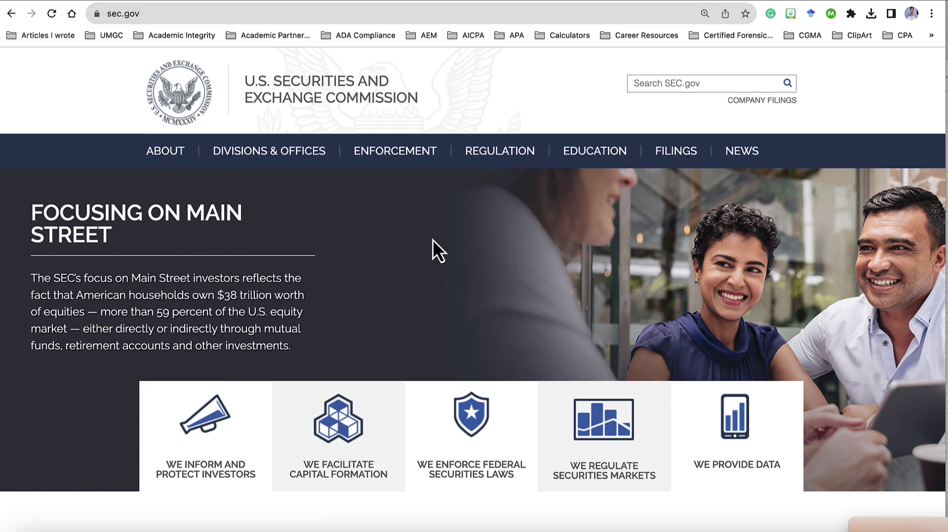
Search EDGAR company filings for 'Home De' and open Home Depot, Inc.'s results
click(778, 101)
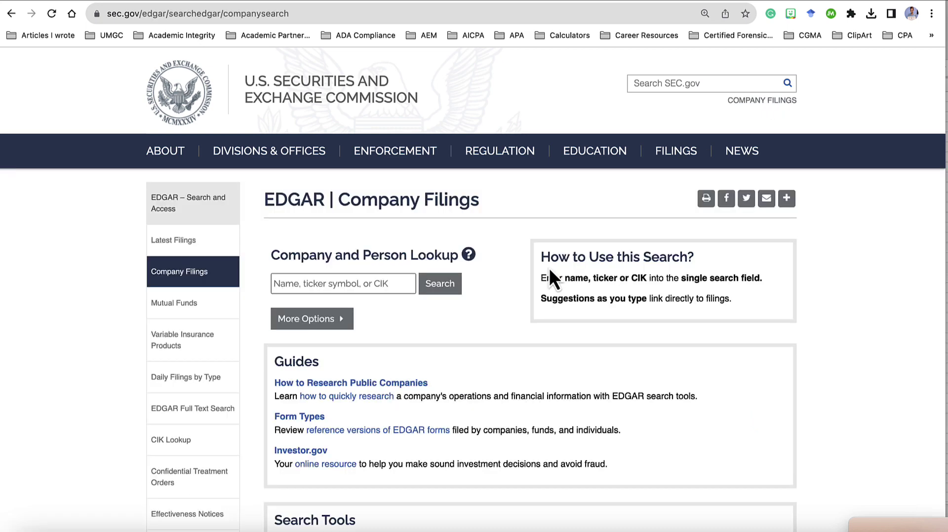
click(357, 281)
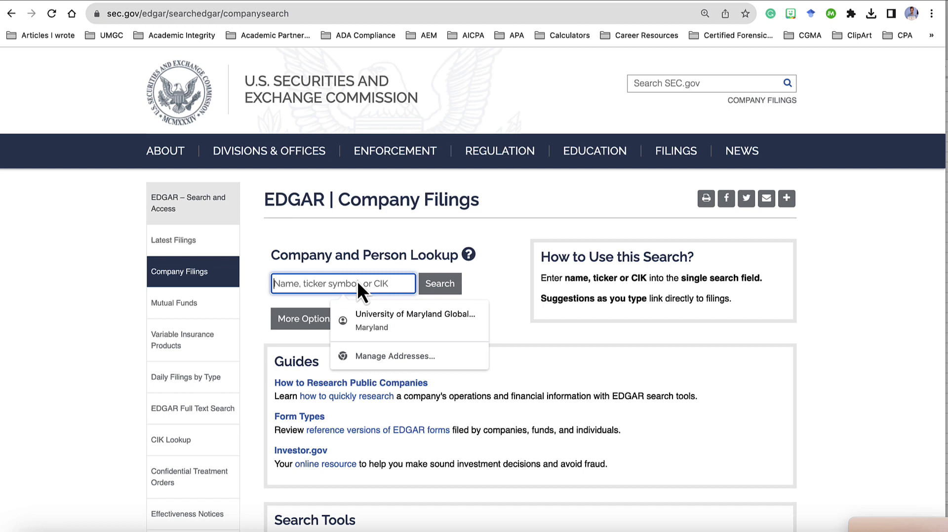
text(Home De)
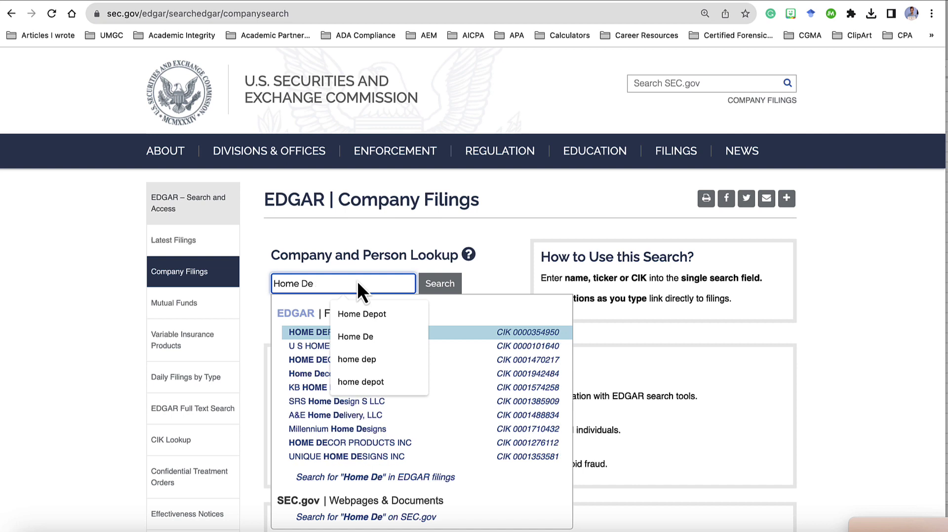
click(310, 333)
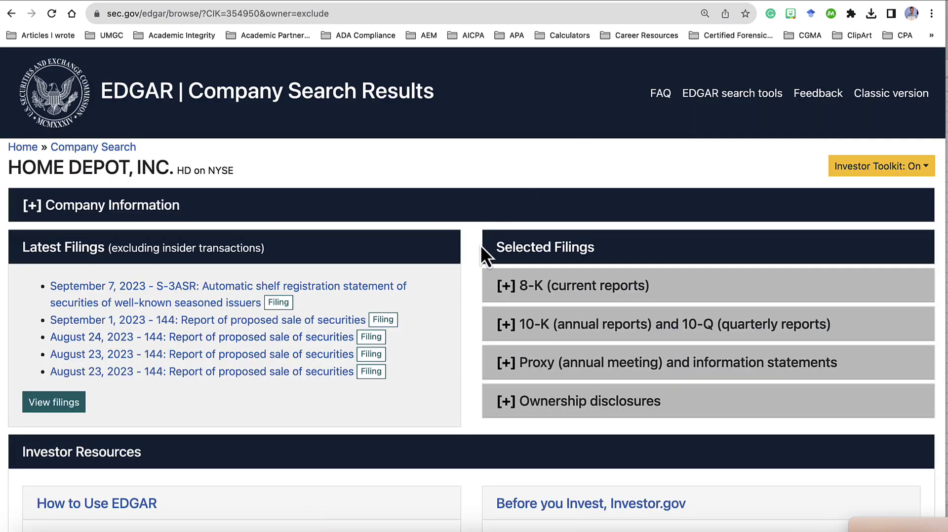
Expand Home Depot's 10-K and 10-Q filings and scroll to the March 15, 2023 10-K
click(509, 330)
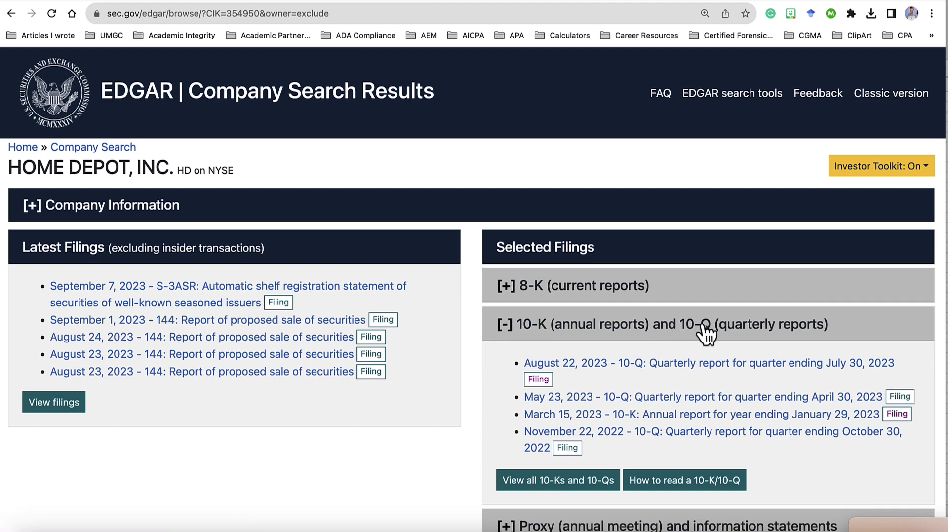
scroll(747, 324, down, 3)
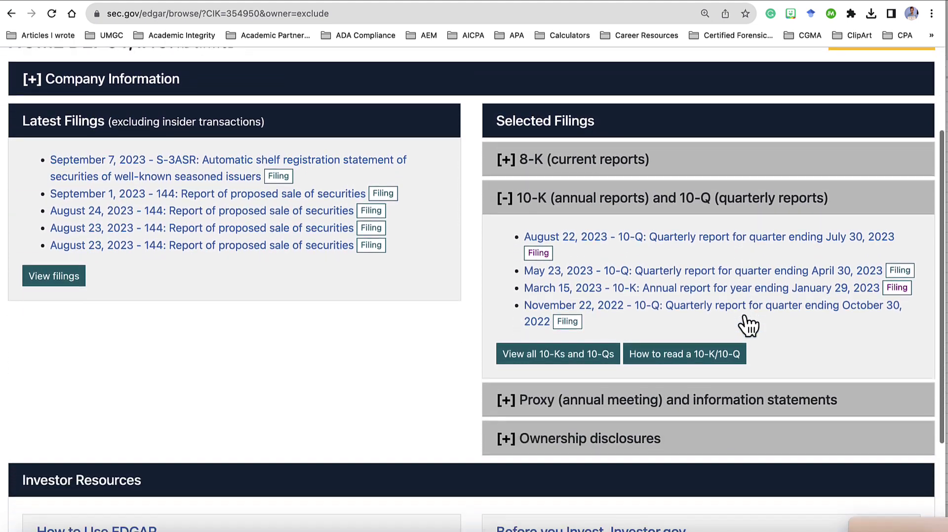
scroll(748, 323, down, 1)
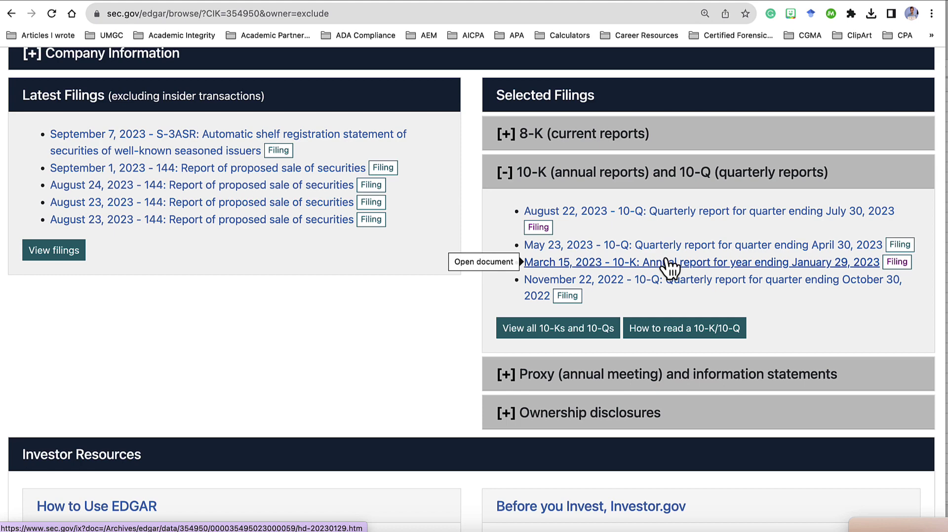
Open the March 15, 2023 10-K filing details and its Interactive Data view
click(897, 262)
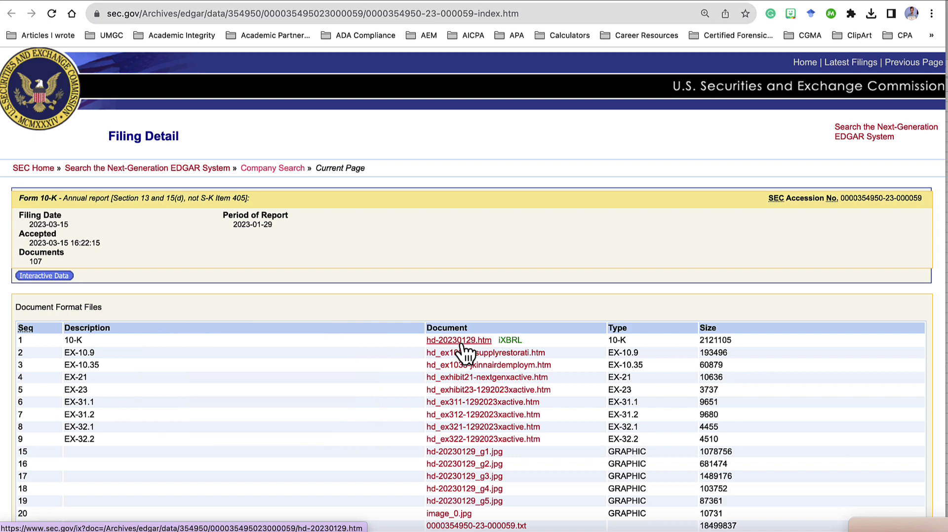
click(49, 277)
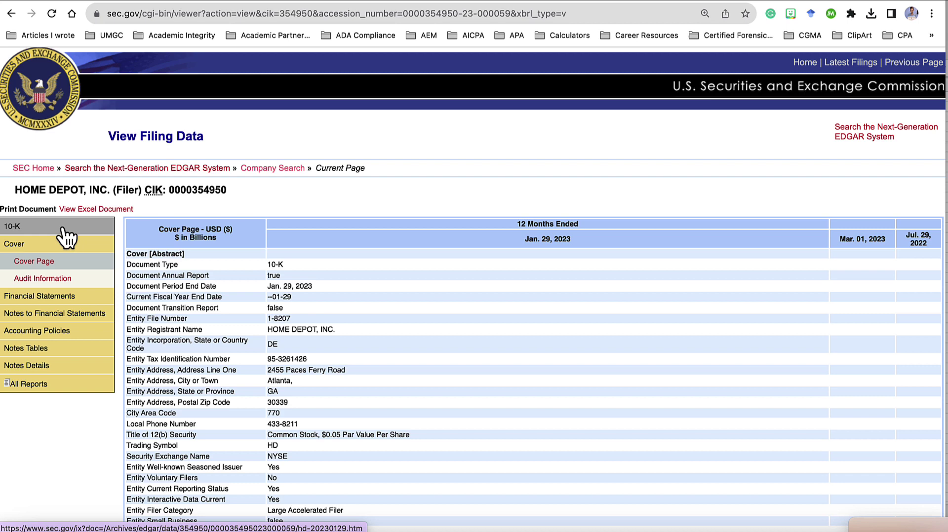
Expand Financial Statements and download the report as Financial_Report (5).xlsx
click(67, 299)
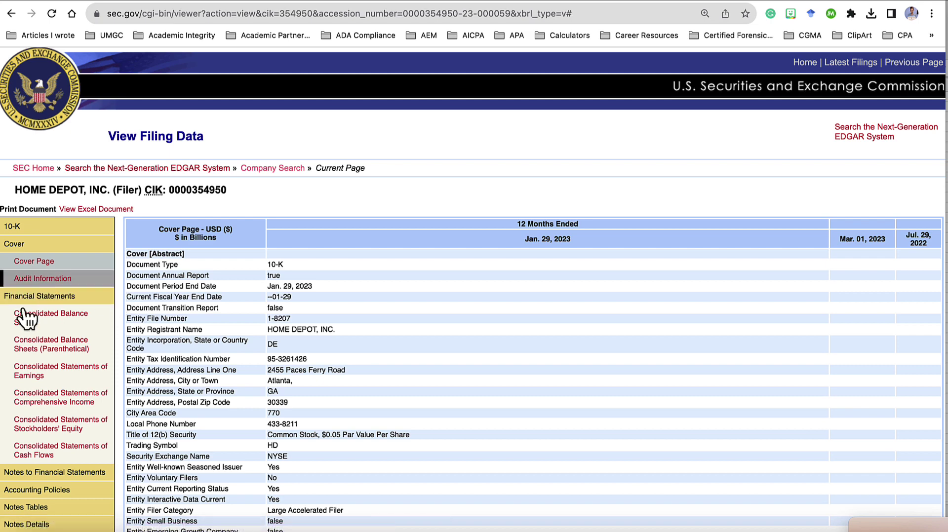
click(101, 210)
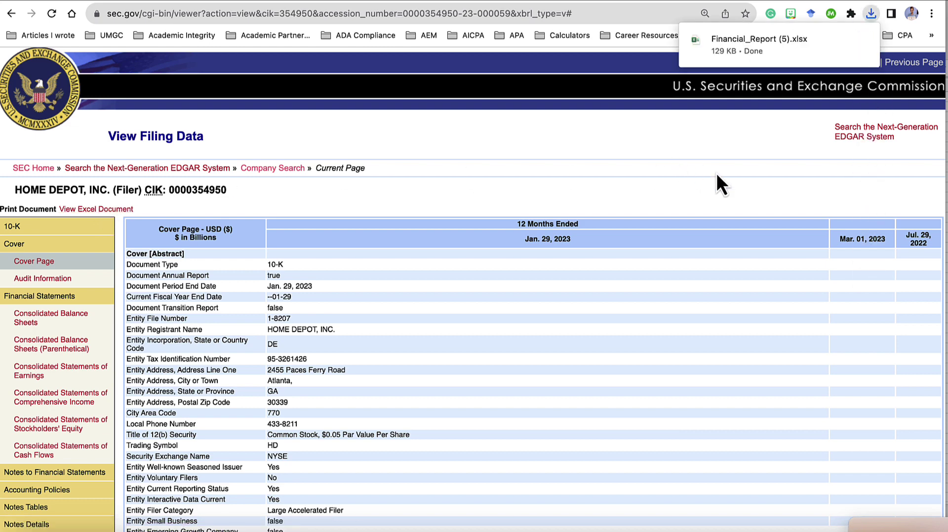
Open Financial_Report (5).xlsx in Excel, collapse the ribbon, and delete the Audit Information sheet
click(765, 44)
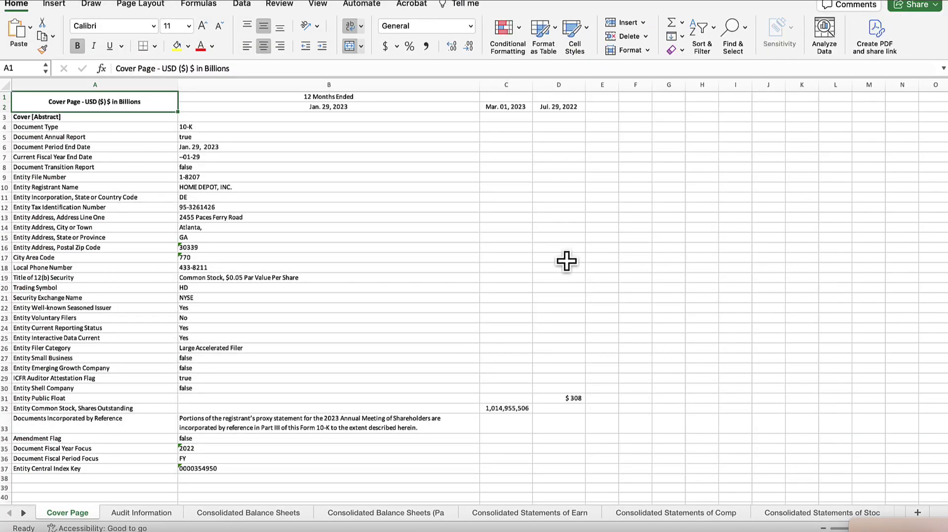
double_click(19, 10)
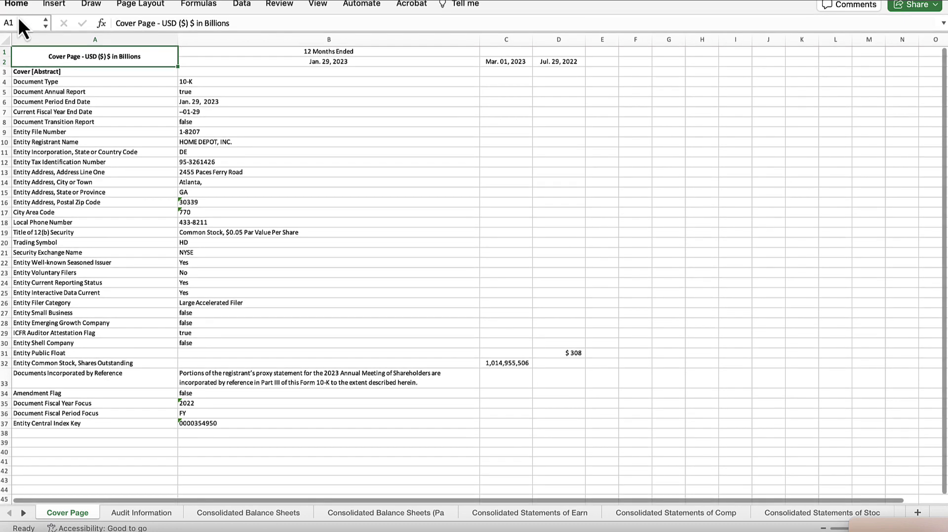
click(158, 518)
right_click(158, 518)
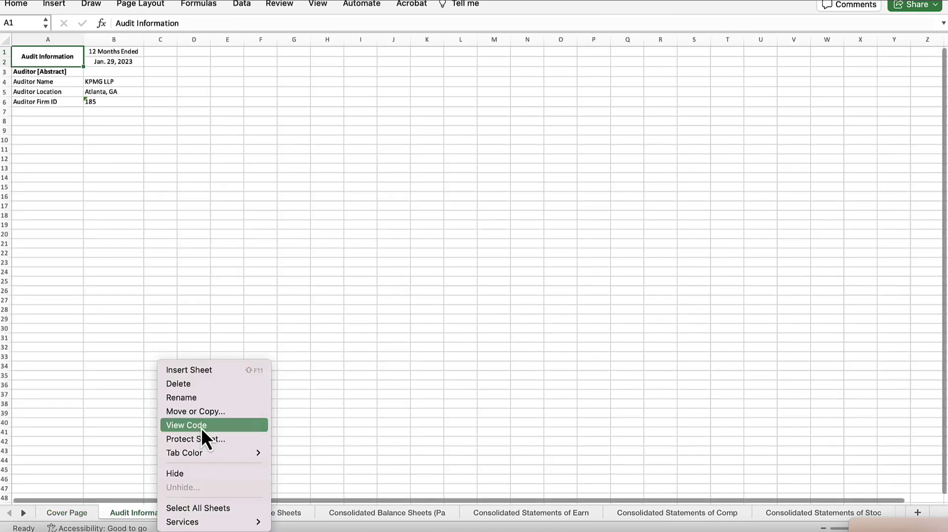
click(224, 385)
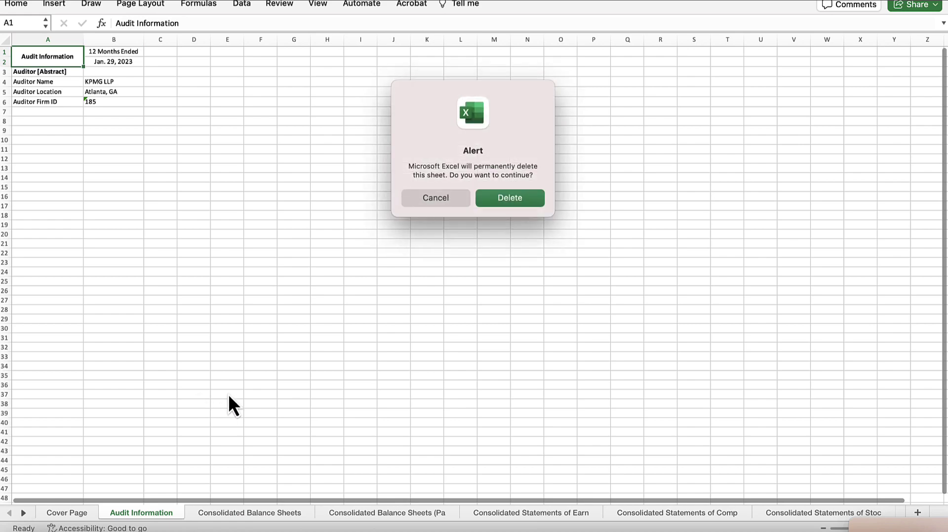
Confirm the deletion and select the balance sheet, earnings, stockholders' equity and cash flow sheets
click(508, 198)
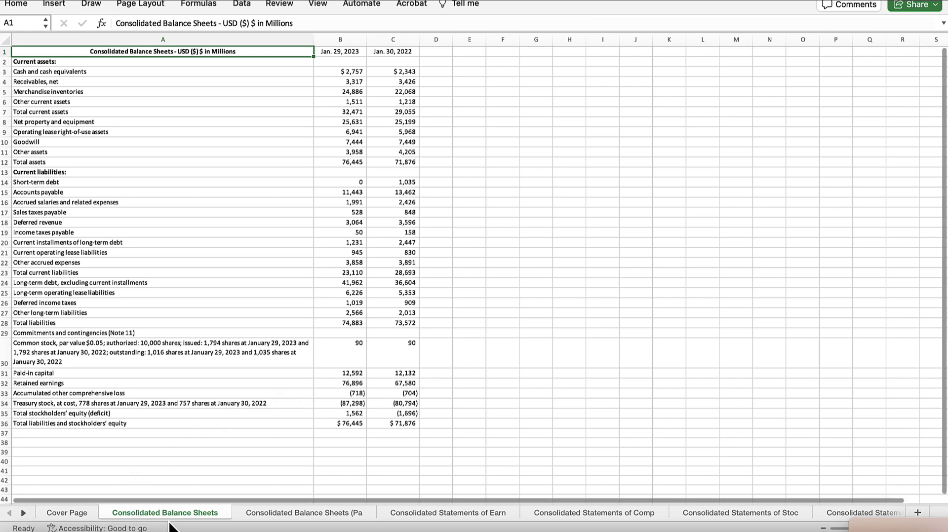
click(469, 517)
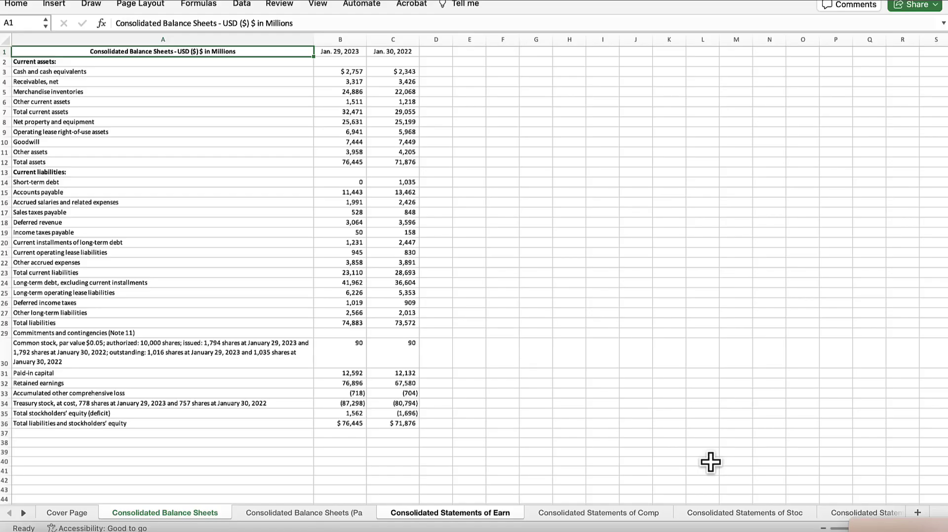
click(742, 519)
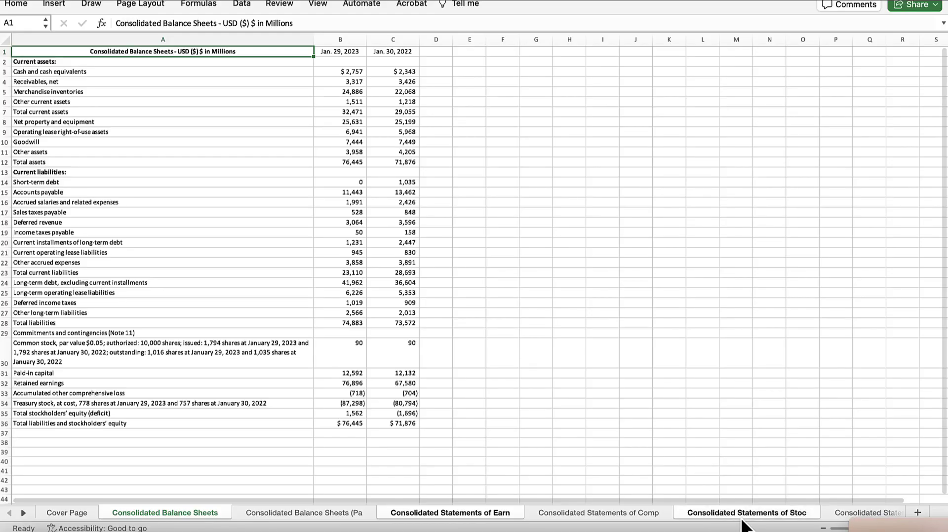
click(842, 519)
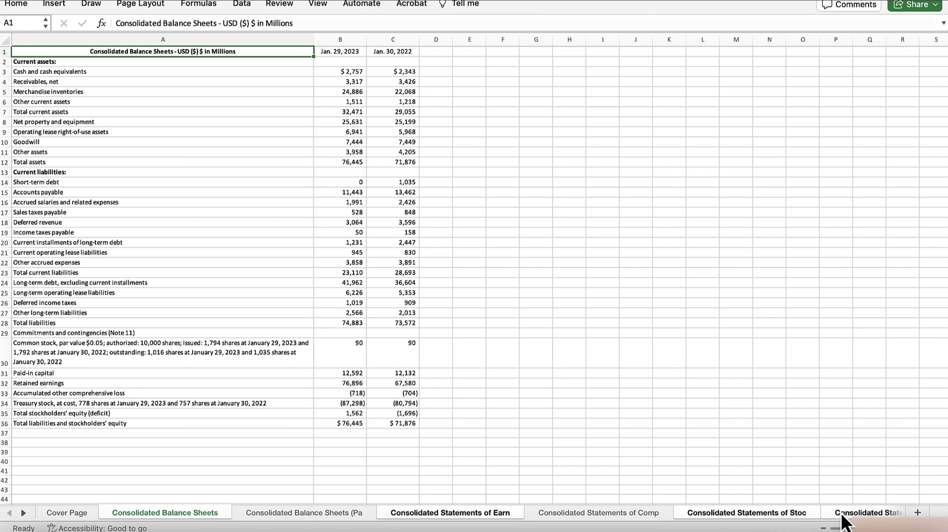
Set up copying the four selected statement sheets into a new workbook
right_click(467, 518)
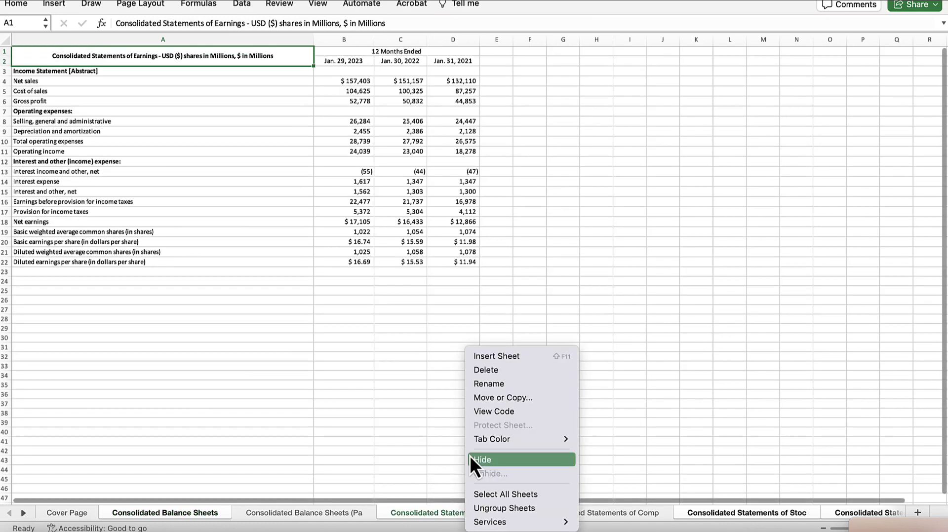
click(523, 402)
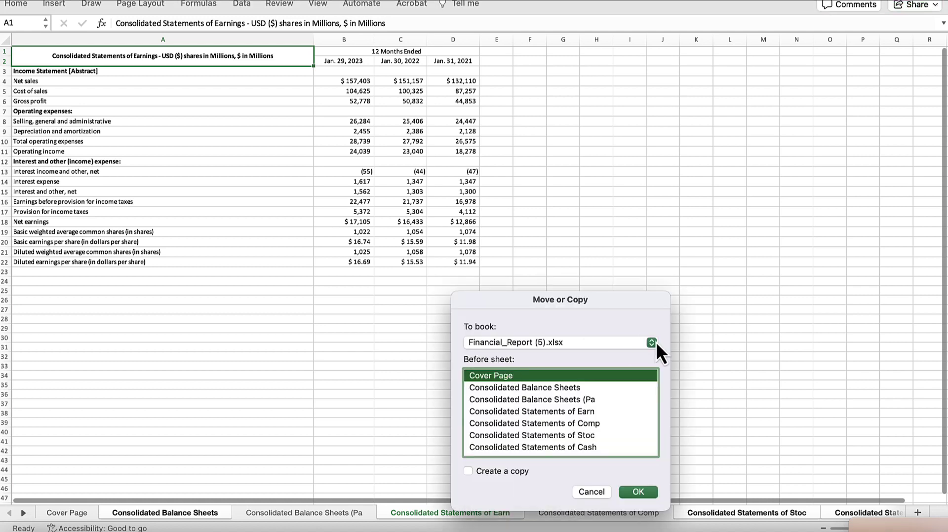
click(652, 342)
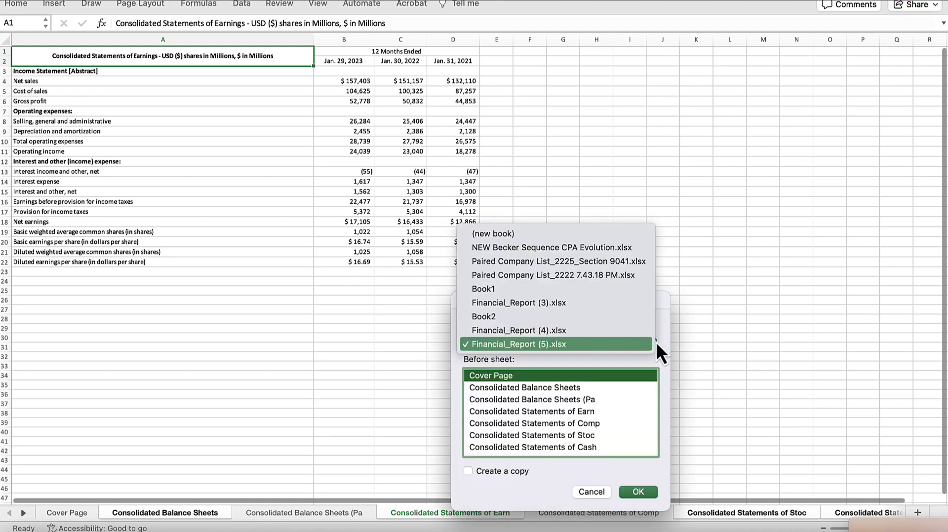
click(536, 237)
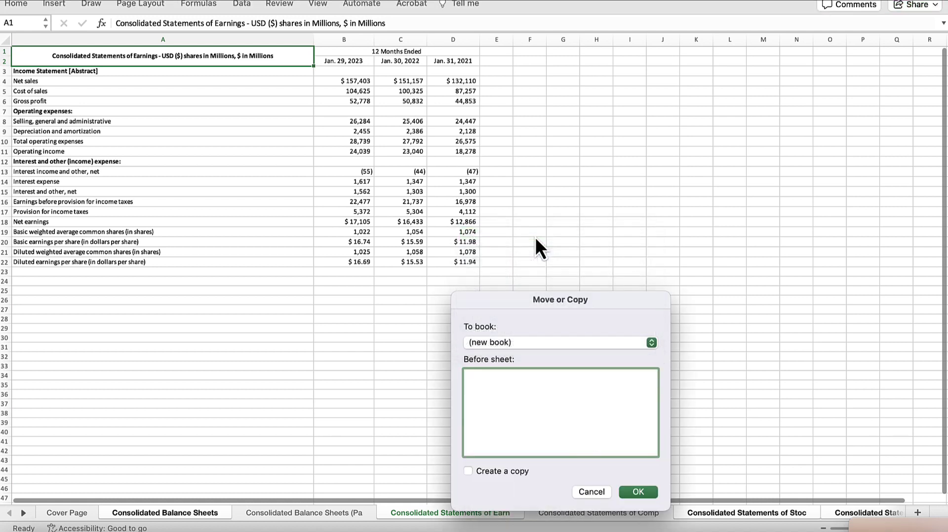
click(468, 472)
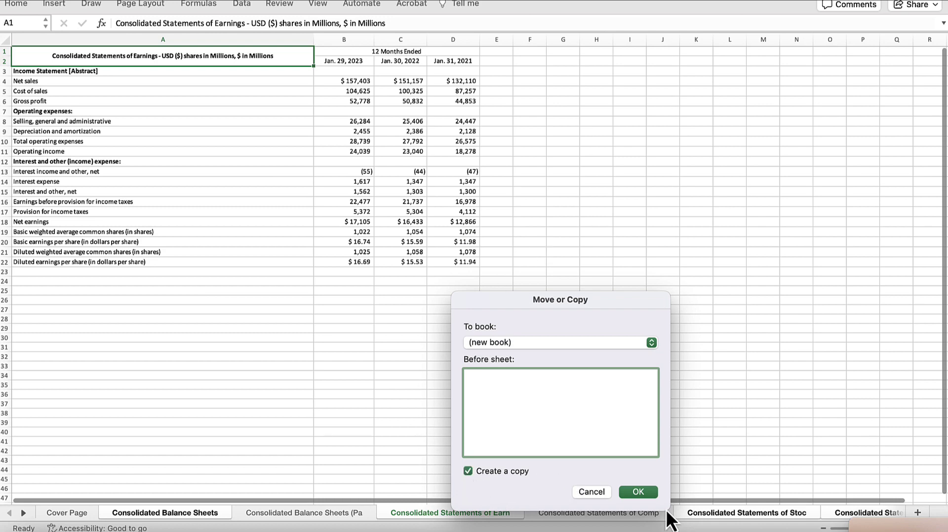
Create the Book3 copy and move and enlarge its window to fill the screen
click(647, 493)
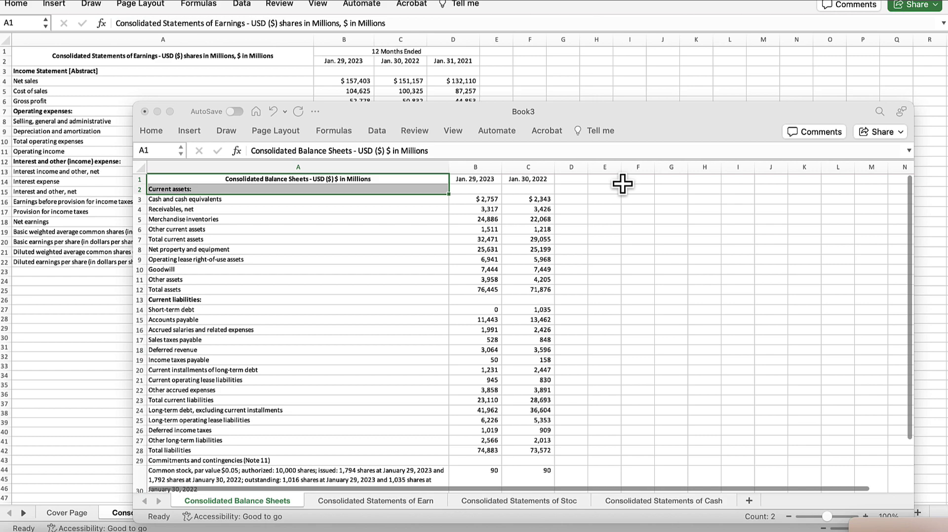
drag(656, 110, 608, 6)
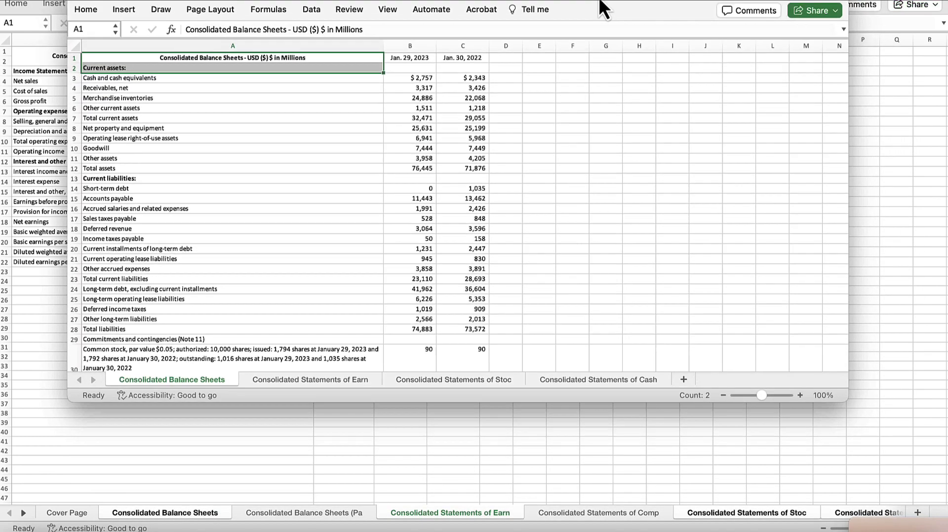
drag(842, 399, 939, 509)
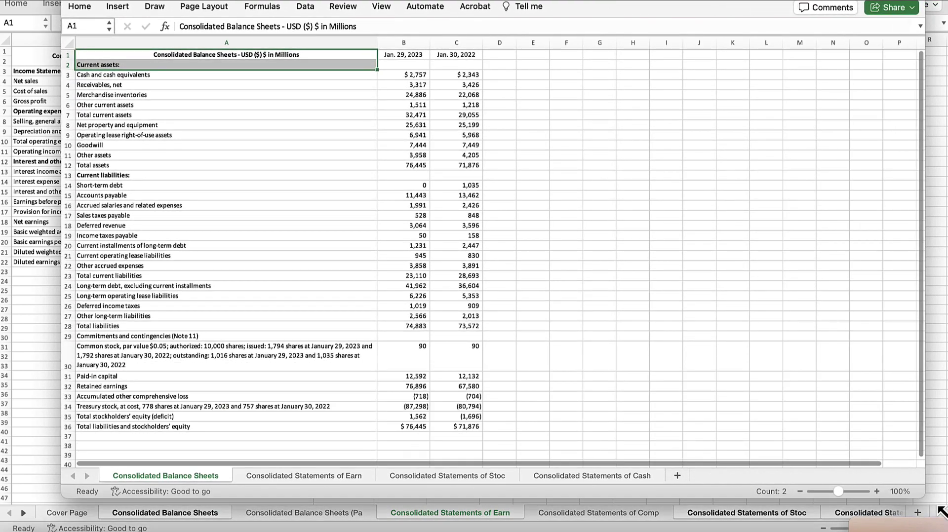
drag(660, 11, 599, 40)
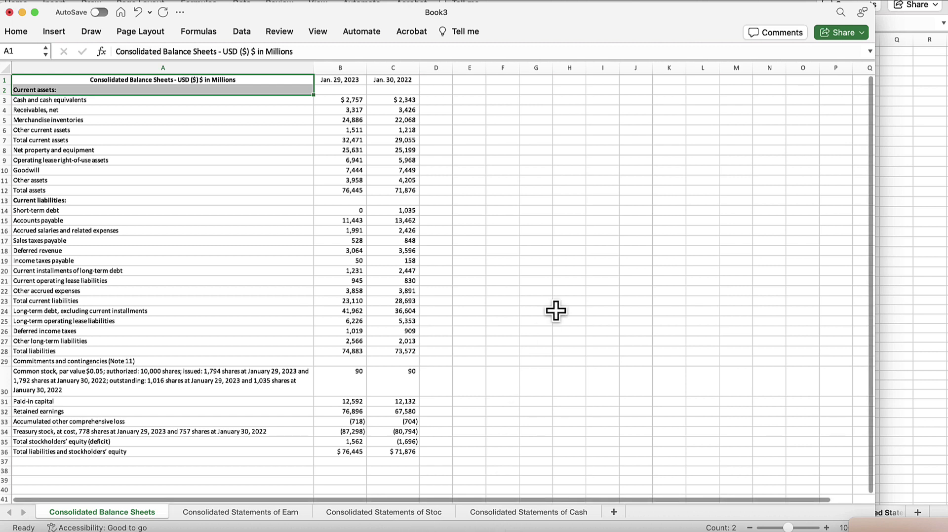
Check the Total assets and Cash and cash equivalents figures in column B
click(350, 190)
key(Up)
key(Up)
key(Up)
key(Up)
key(Up)
key(Up)
key(Up)
key(Up)
key(Up)
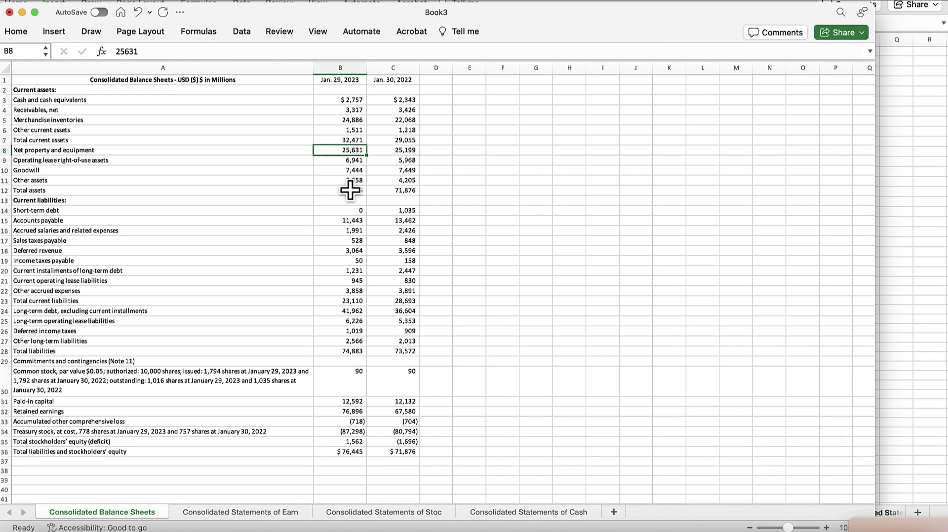
key(Down)
key(Down)
key(Down)
key(Down)
key(Down)
key(Down)
key(Down)
key(Down)
key(Down)
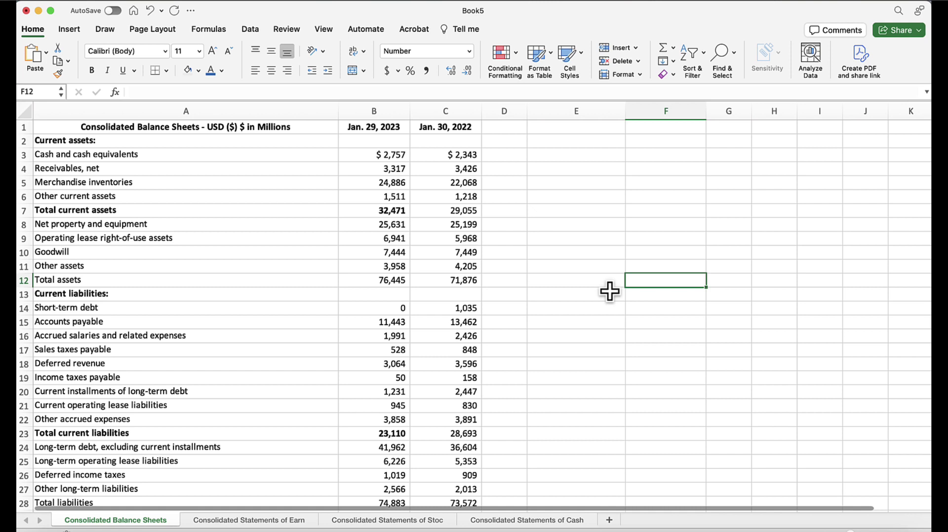
Enter the label 'Current Ratio' in cell E11
click(573, 266)
text(Current Ratio)
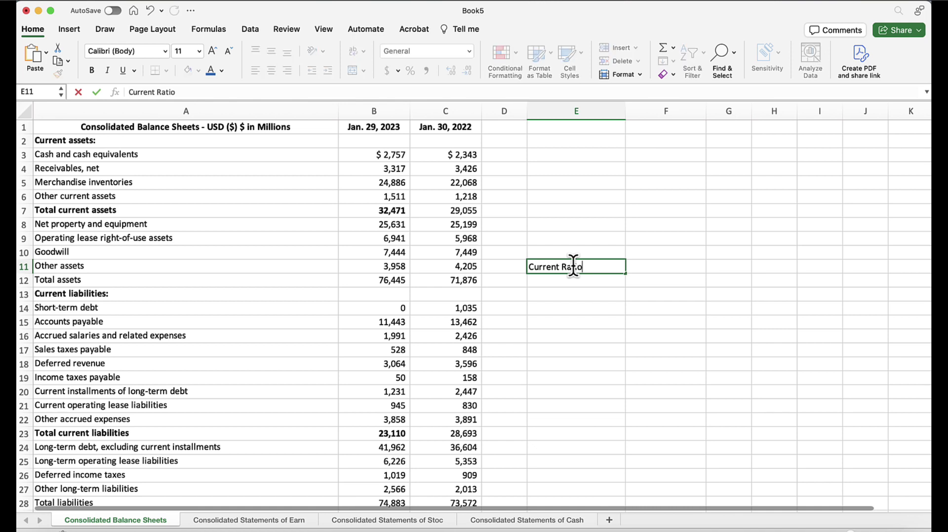
key(Return)
click(574, 268)
key(Right)
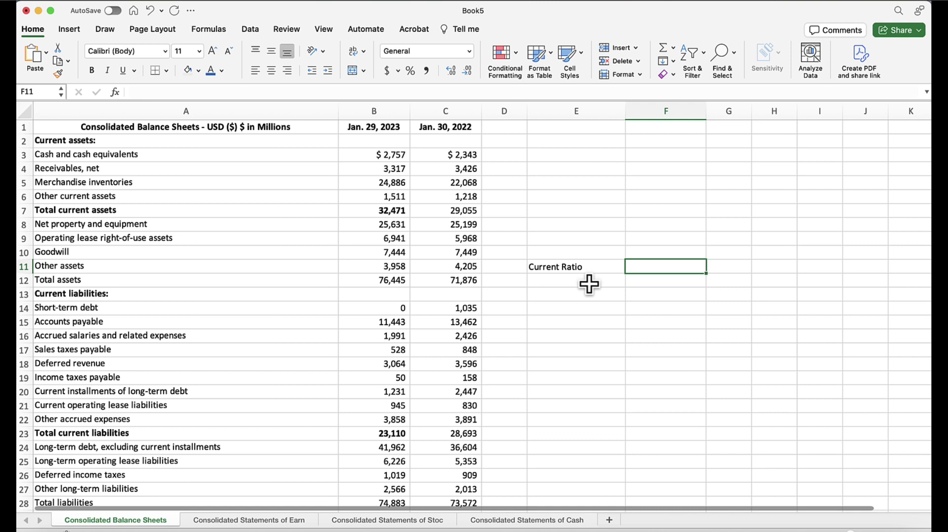
Enter =B7/B23 in F11 to compute the current ratio of about 1.405
text(=)
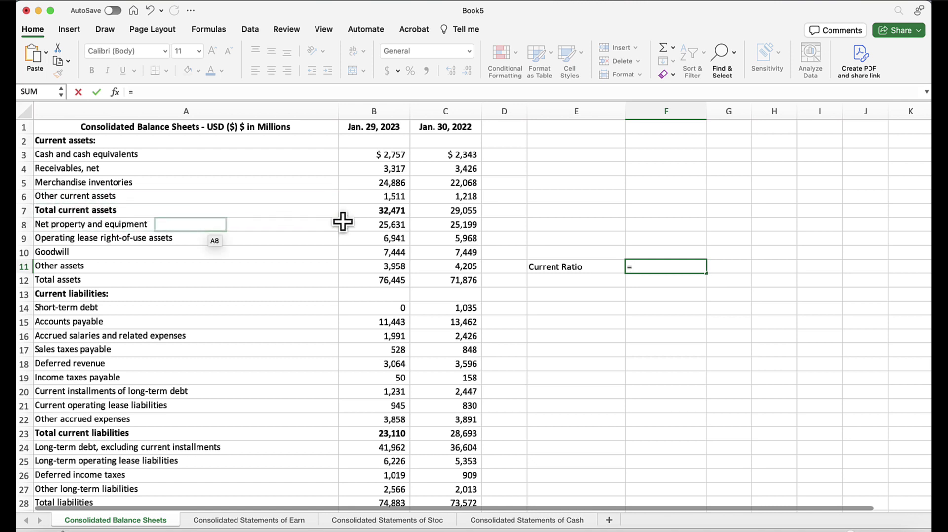
click(392, 209)
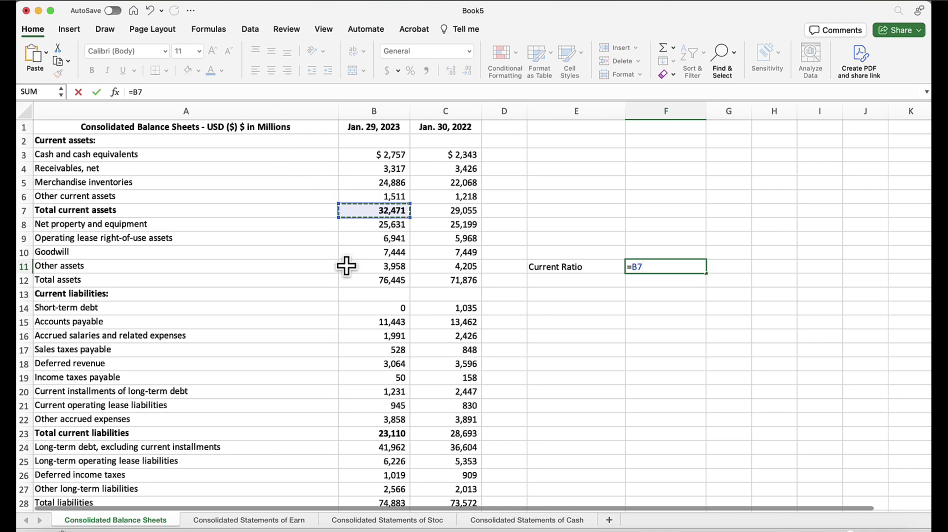
text(/)
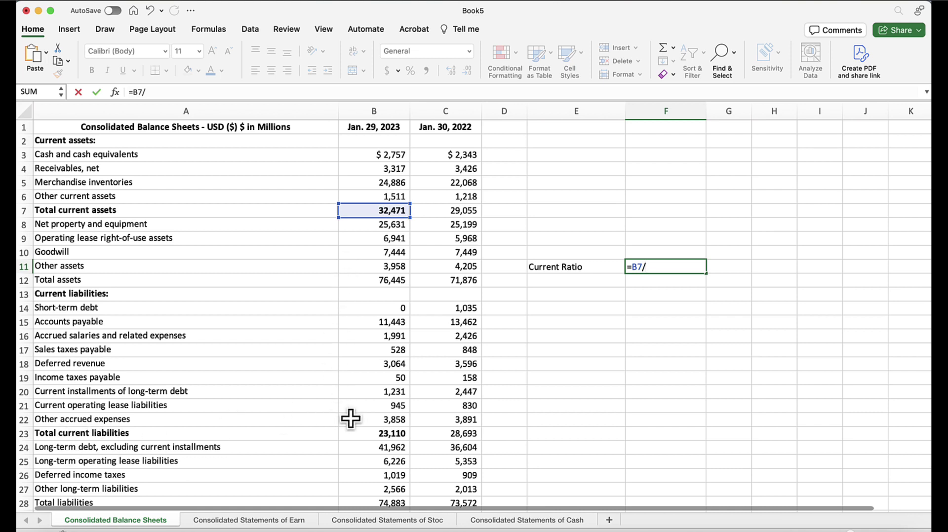
click(383, 434)
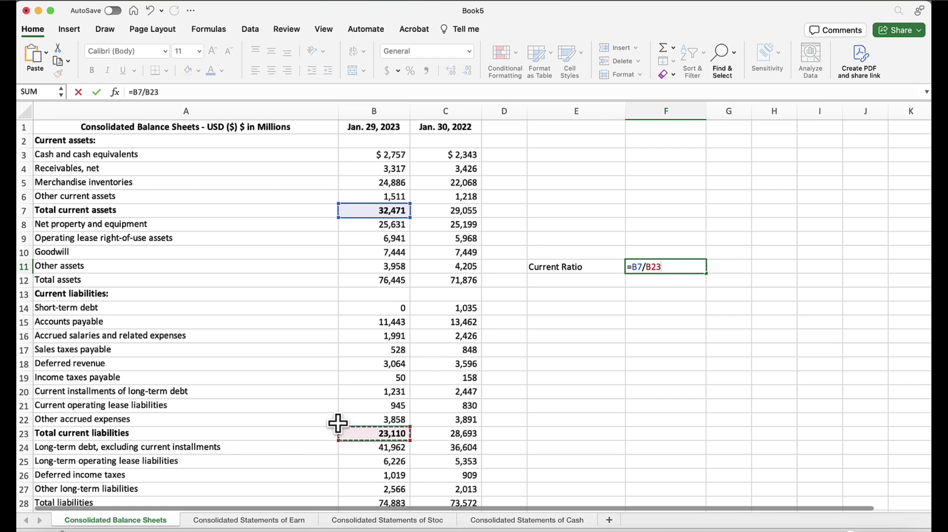
key(Return)
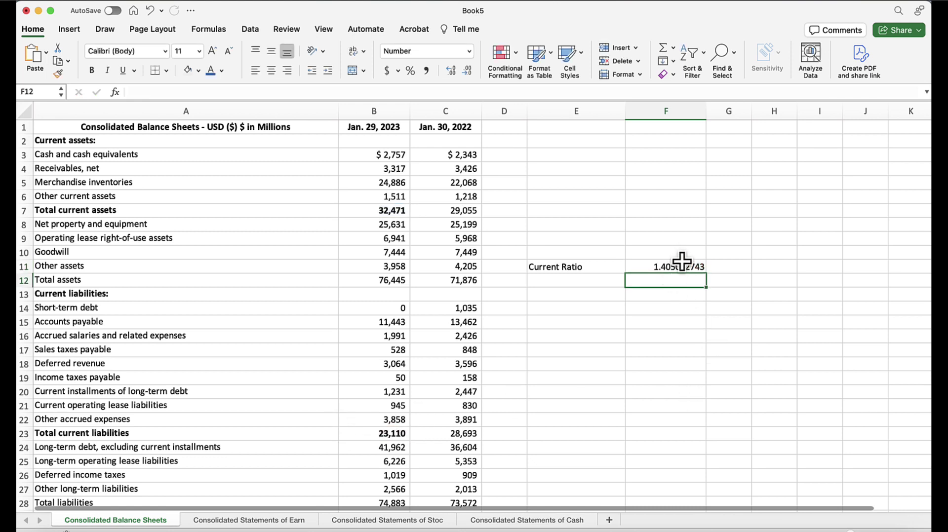
Round the current ratio in F11 to two decimals (1.41) and narrow columns E and F
click(687, 267)
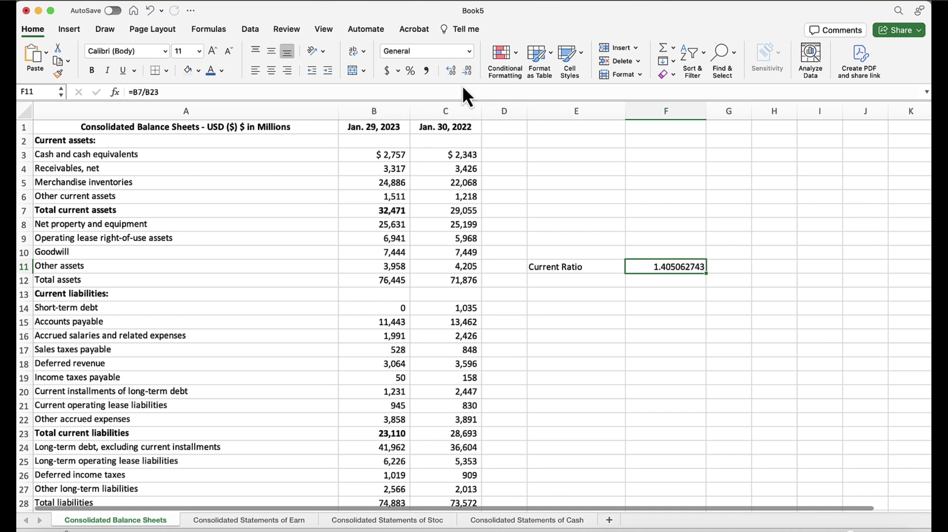
click(467, 71)
click(467, 70)
click(467, 70)
click(467, 70)
click(467, 71)
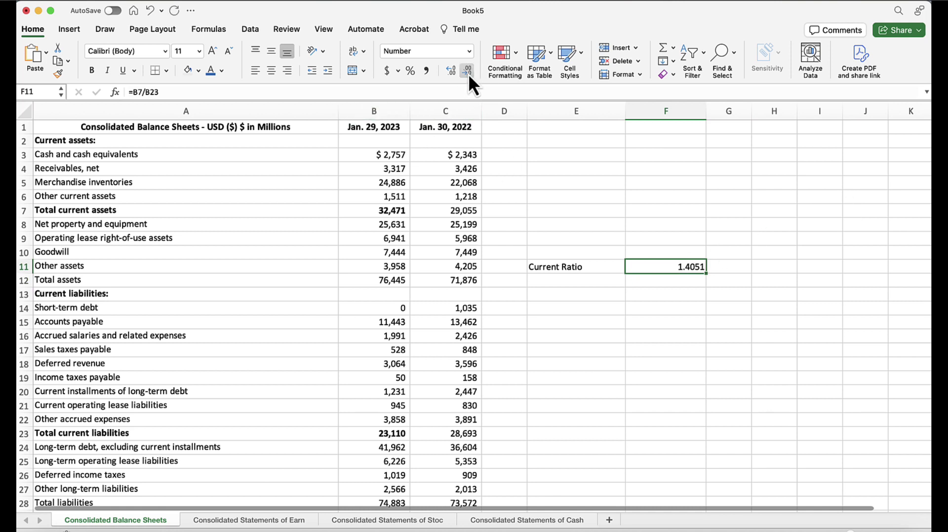
click(468, 72)
click(468, 72)
drag(626, 111, 604, 108)
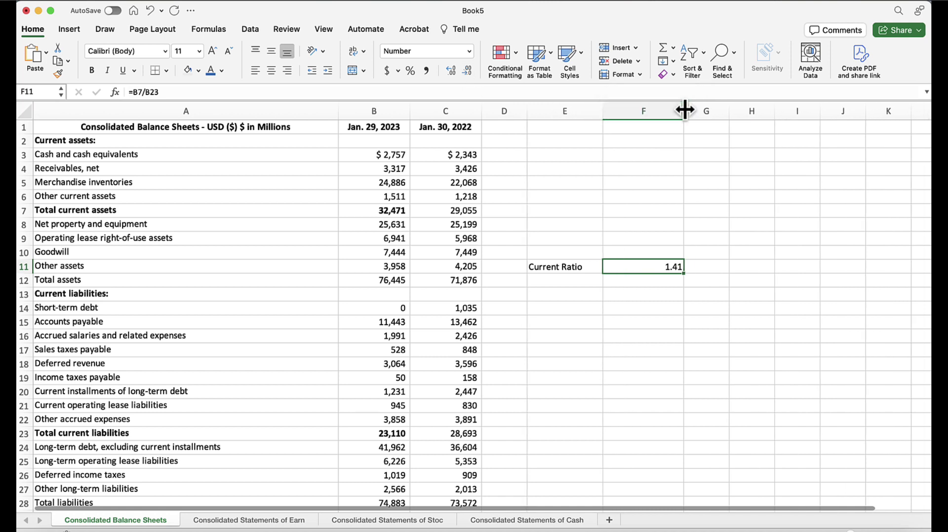
drag(684, 108, 650, 108)
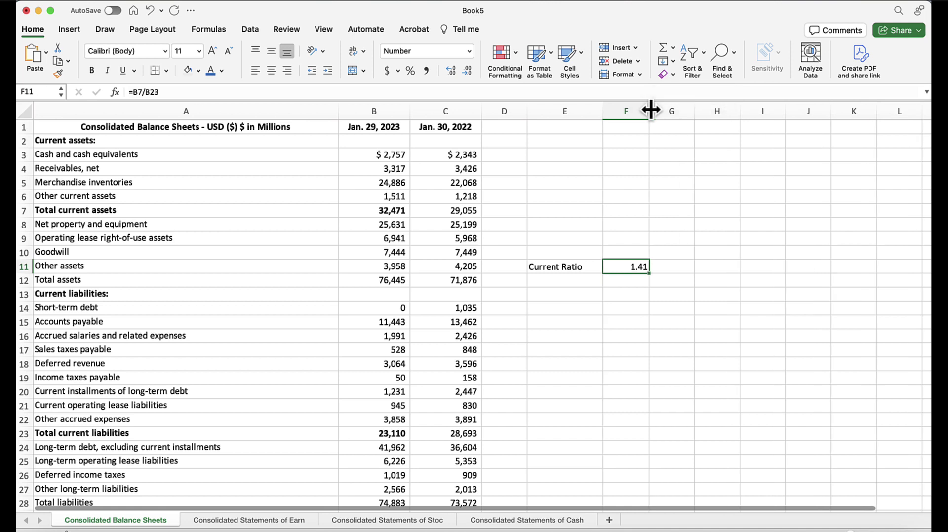
Enter the label 'Return on Assets' in cell E13
click(598, 292)
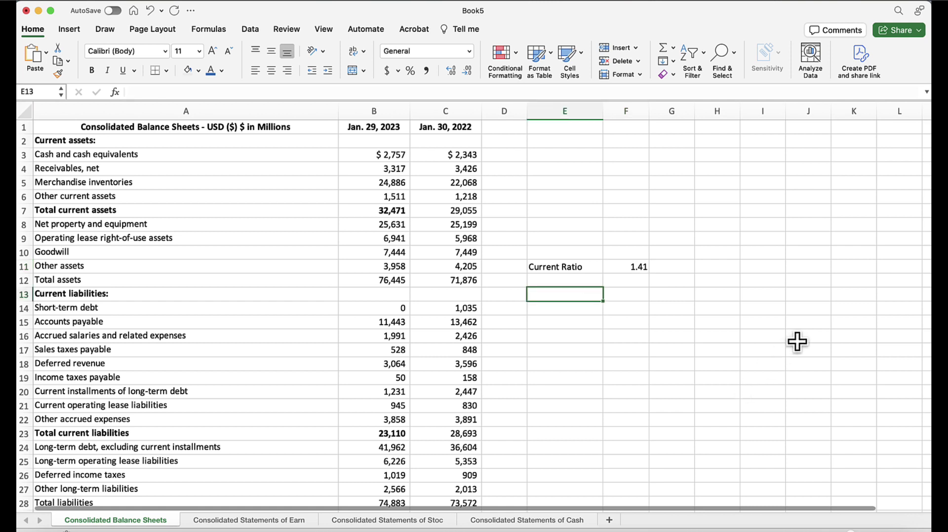
click(797, 342)
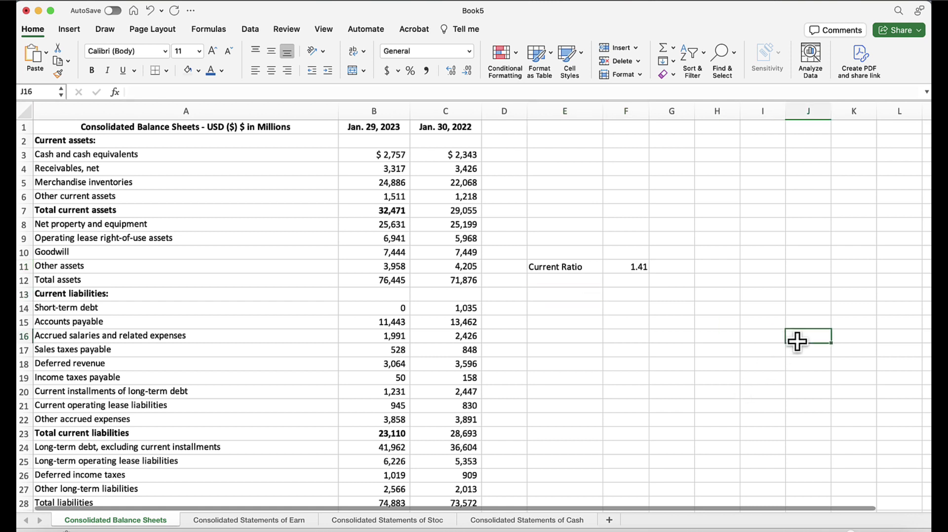
click(564, 293)
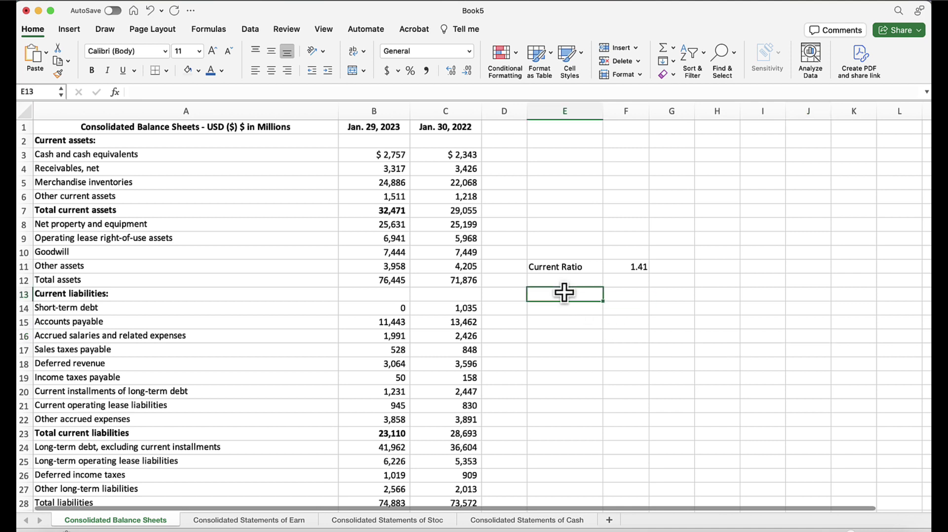
text(Retu)
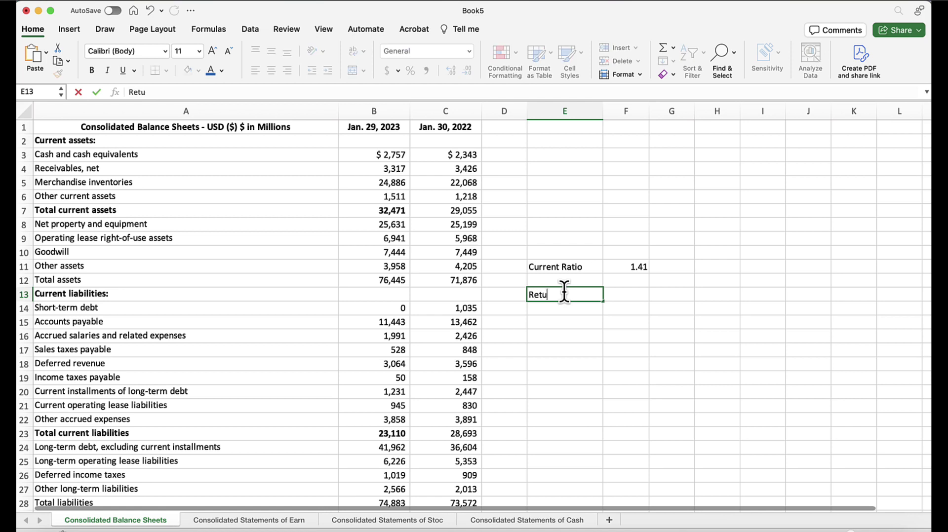
text(rn on Assets)
key(Tab)
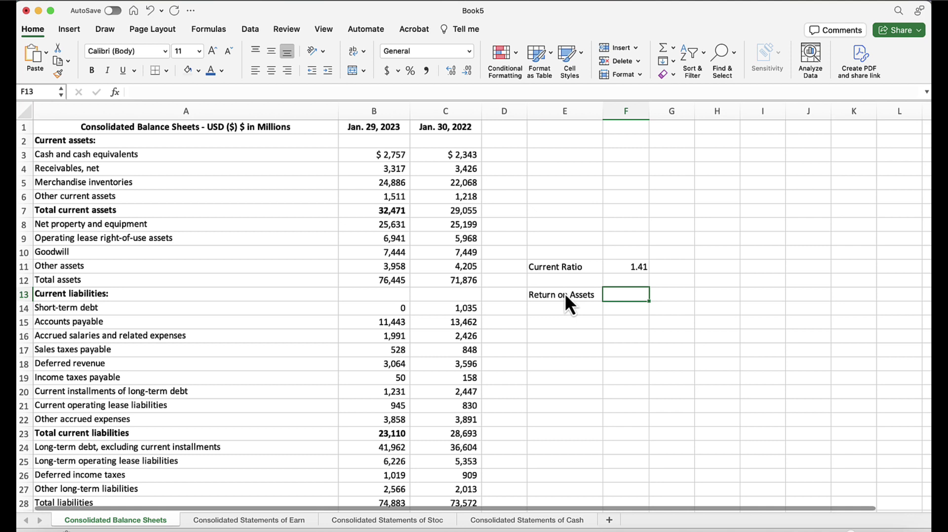
Begin F13's formula as ='Consolidated Statements of Earn'!B18 divided by a Consolidated Balance Sheets cell
text(=)
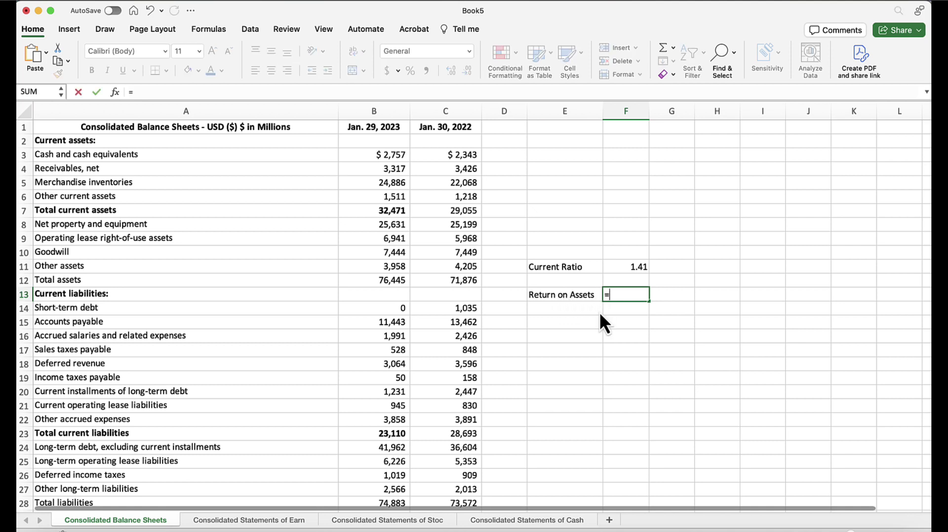
click(253, 523)
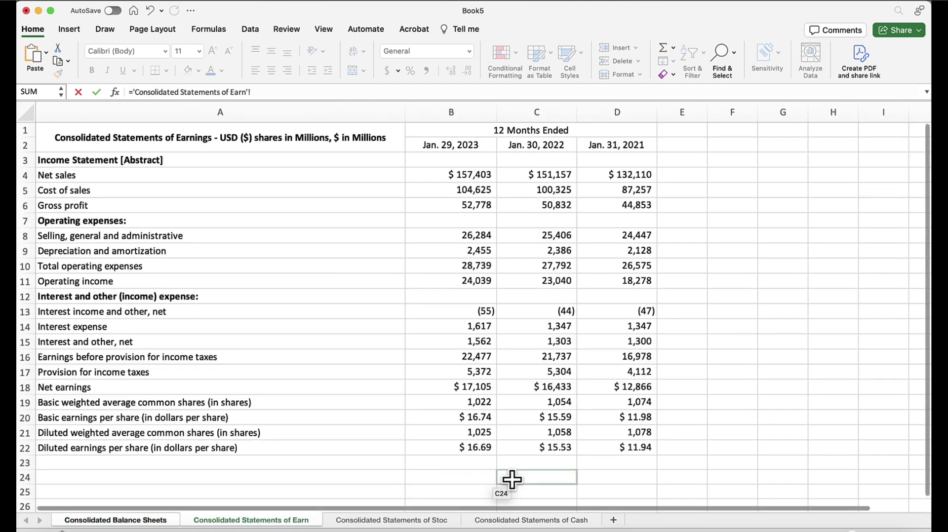
drag(508, 481, 345, 455)
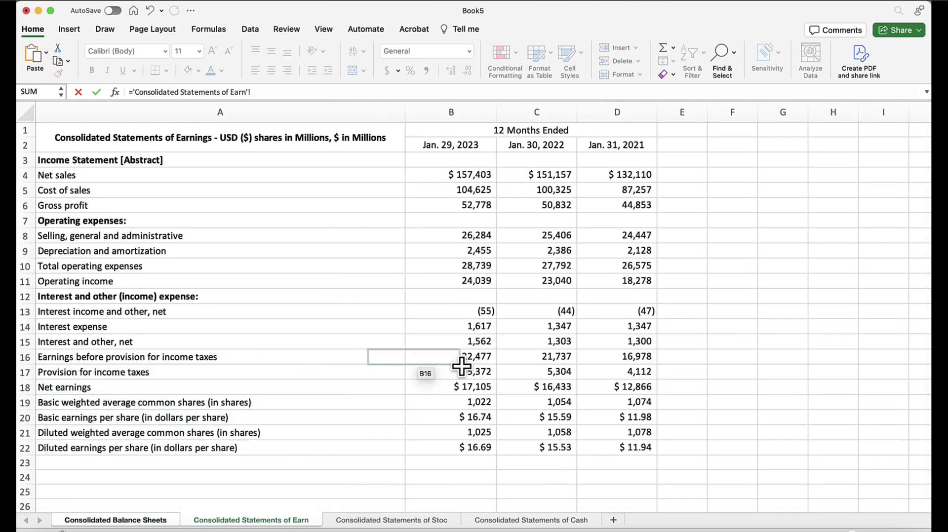
click(483, 384)
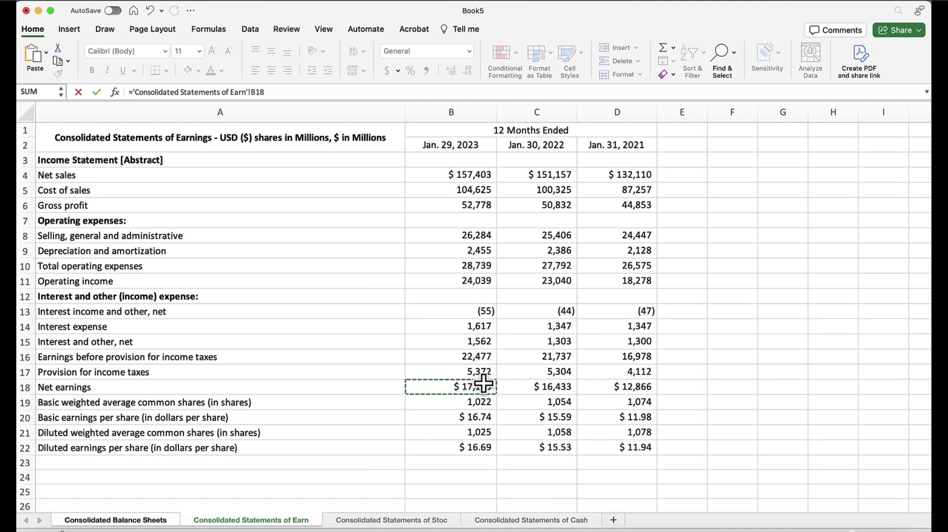
click(269, 92)
text(/)
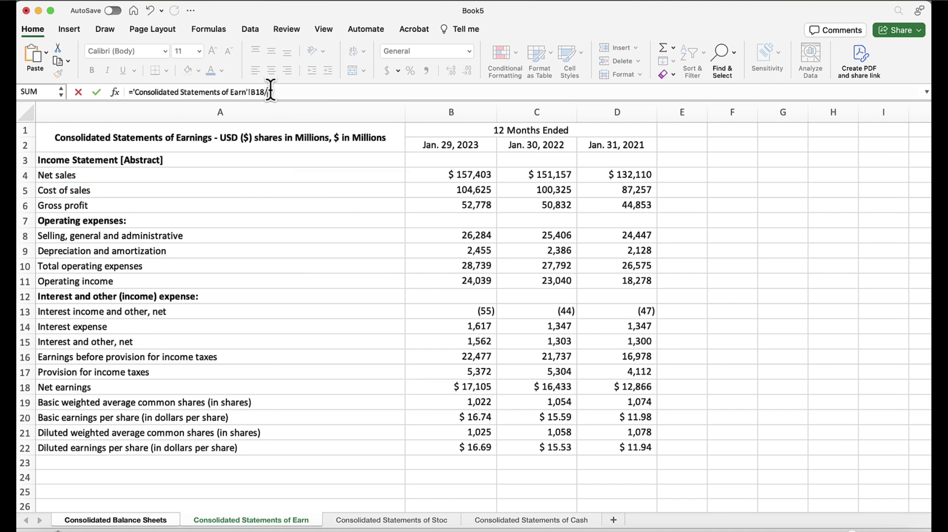
click(113, 522)
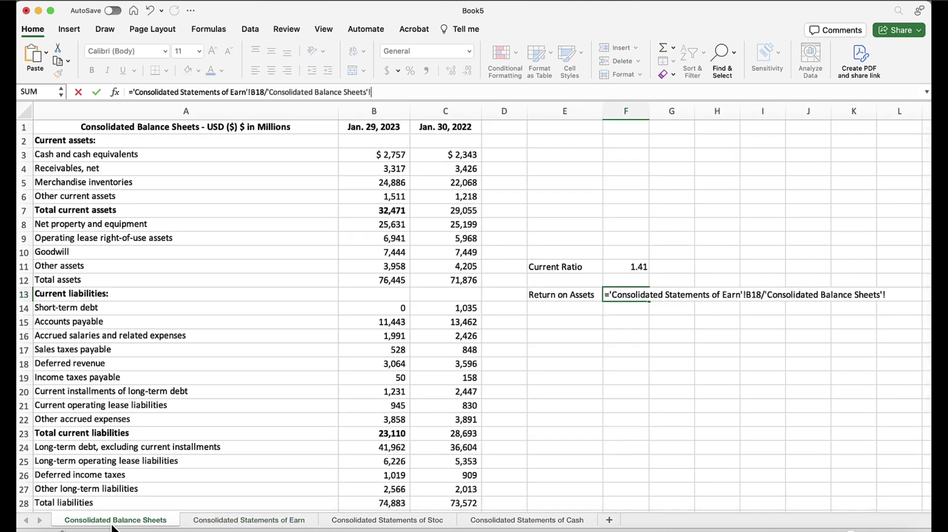
Finish the F13 formula with total assets B12 as divisor, giving 0.223756
click(388, 281)
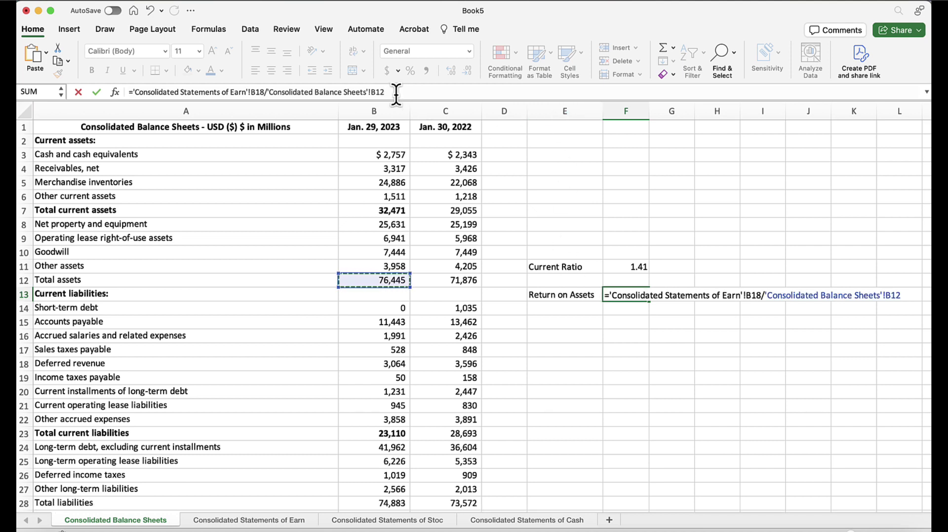
key(Return)
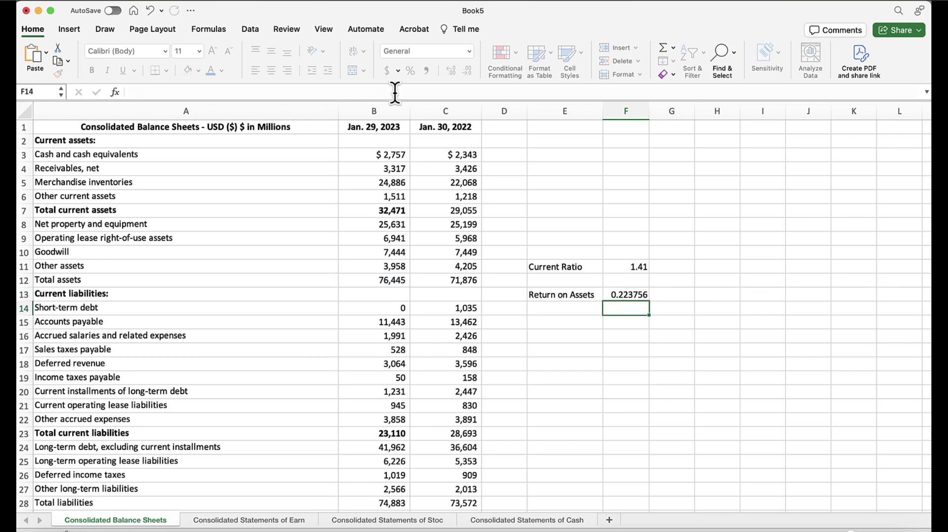
Format the Return on Assets in F13 as a two-decimal percentage, 22.38%
click(634, 299)
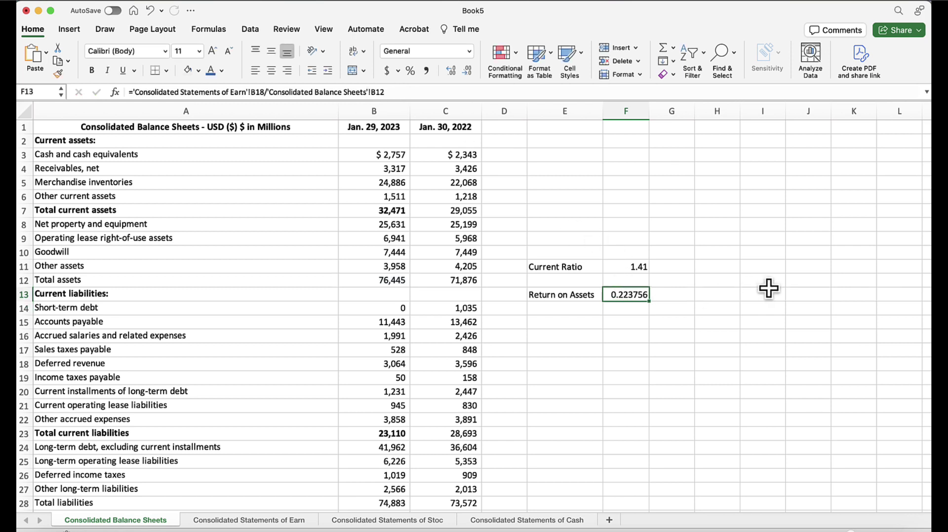
click(409, 72)
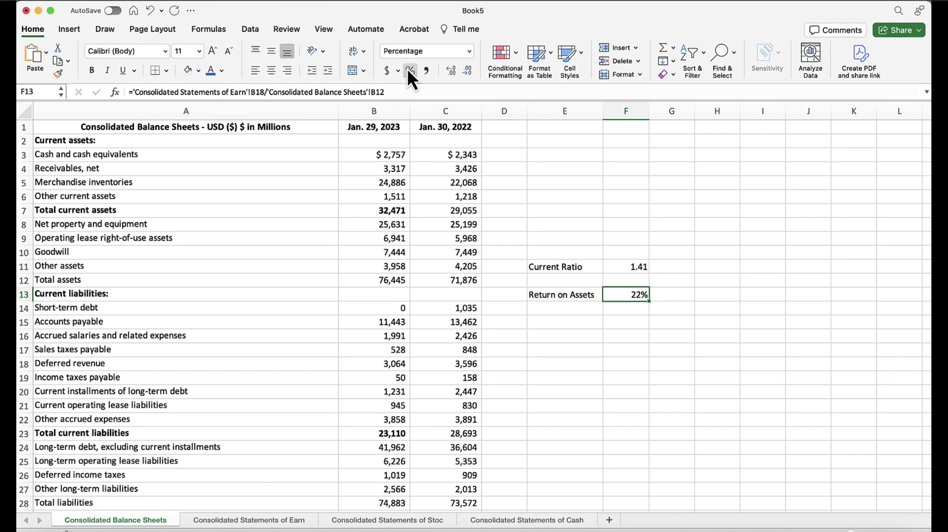
click(453, 67)
click(453, 68)
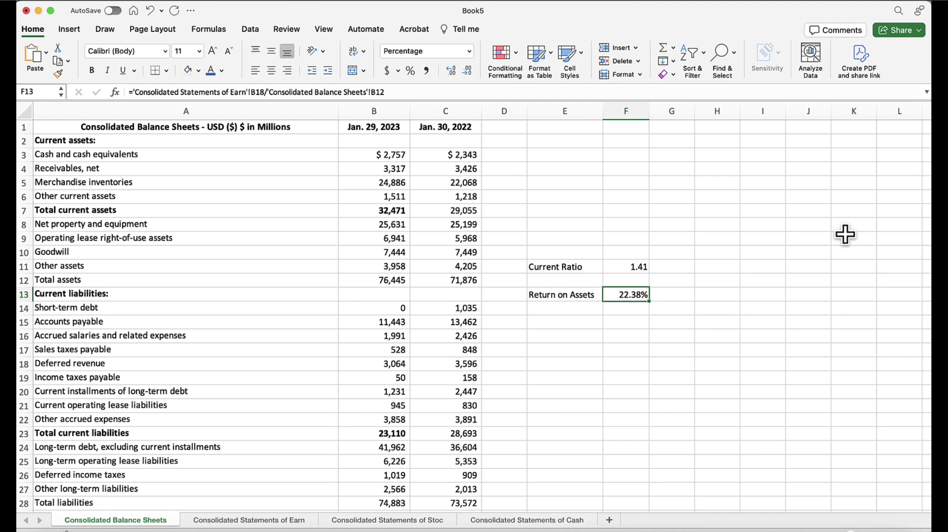
click(854, 364)
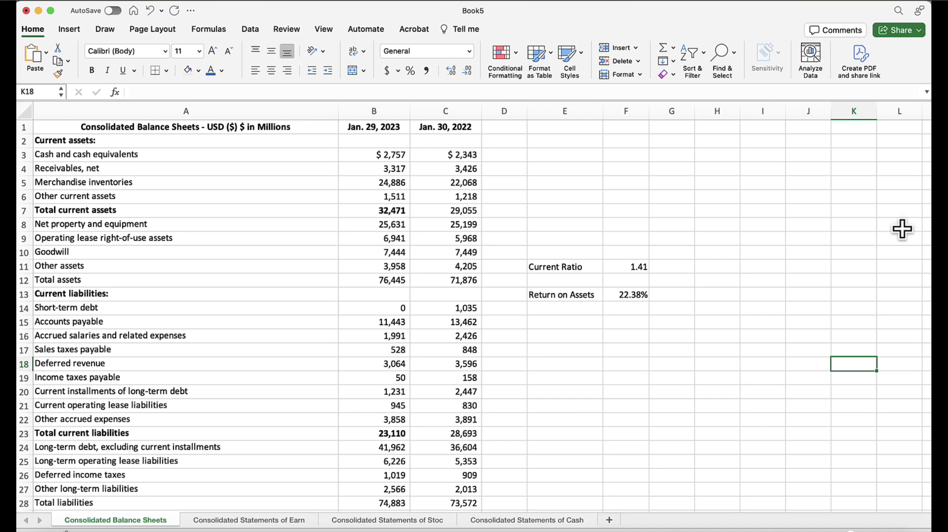
click(641, 267)
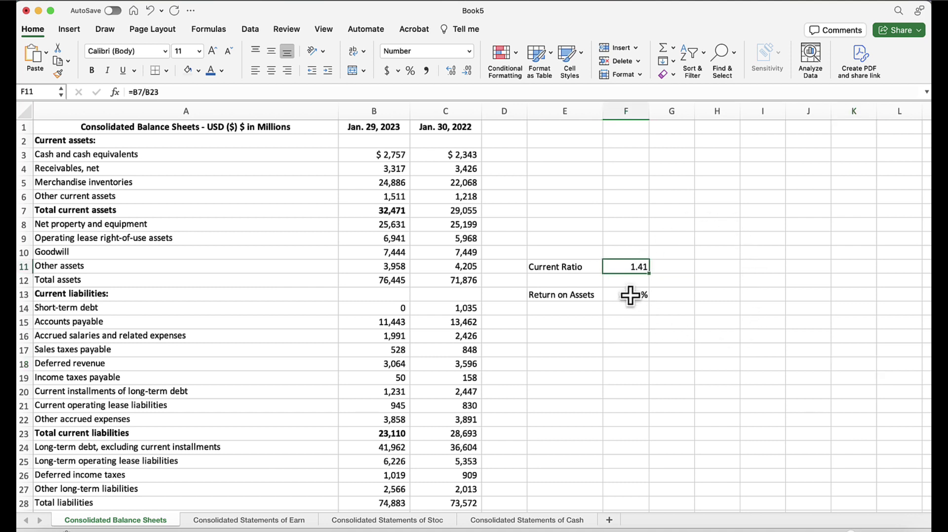
click(631, 298)
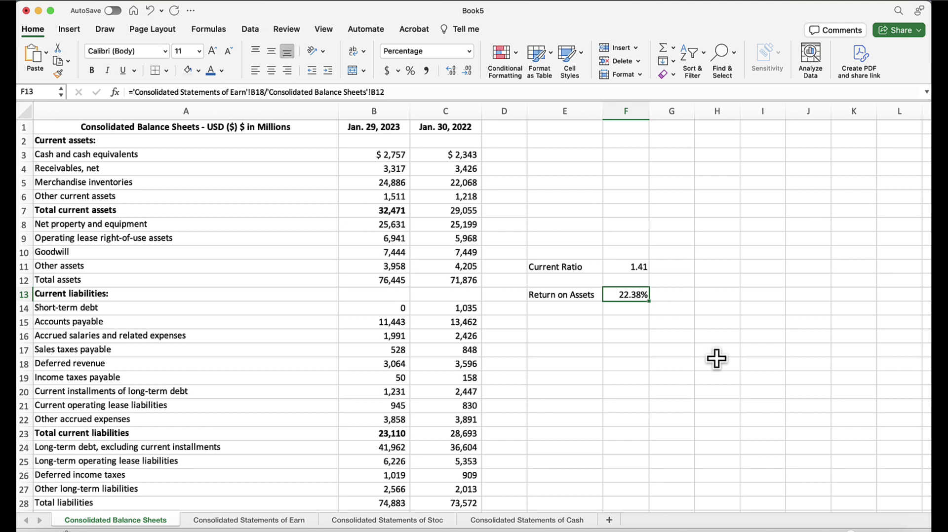